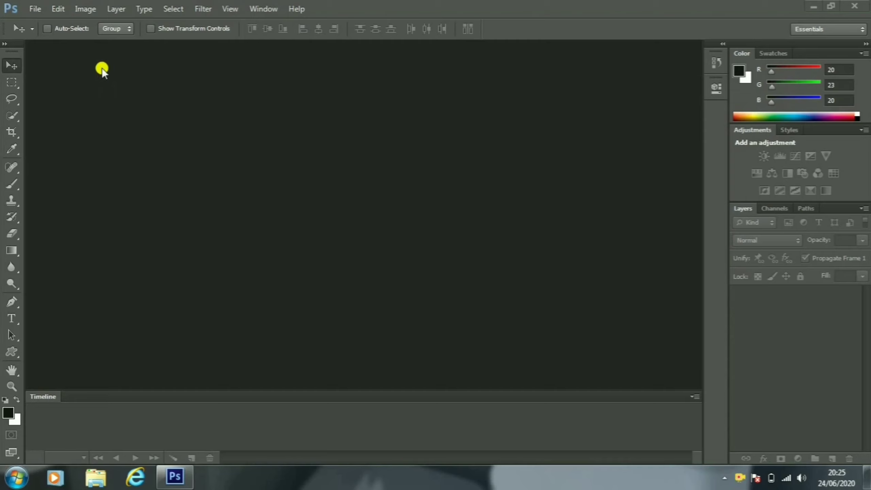
left_click(39, 12)
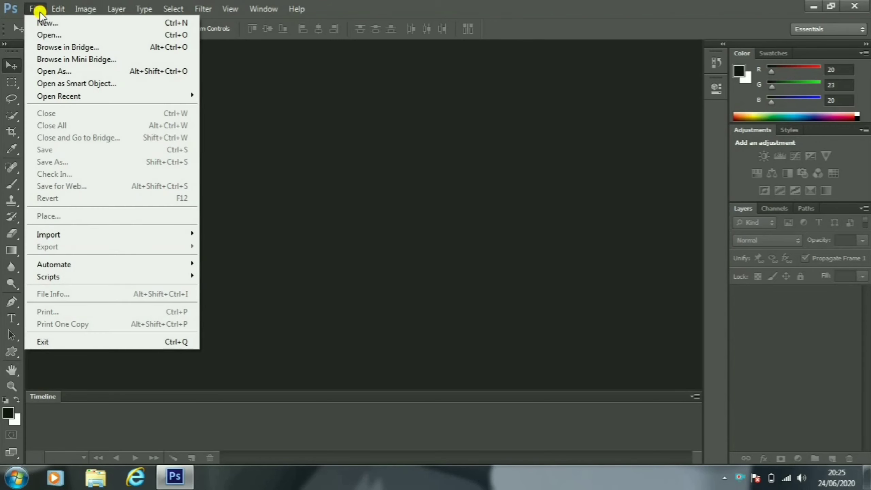
left_click(63, 35)
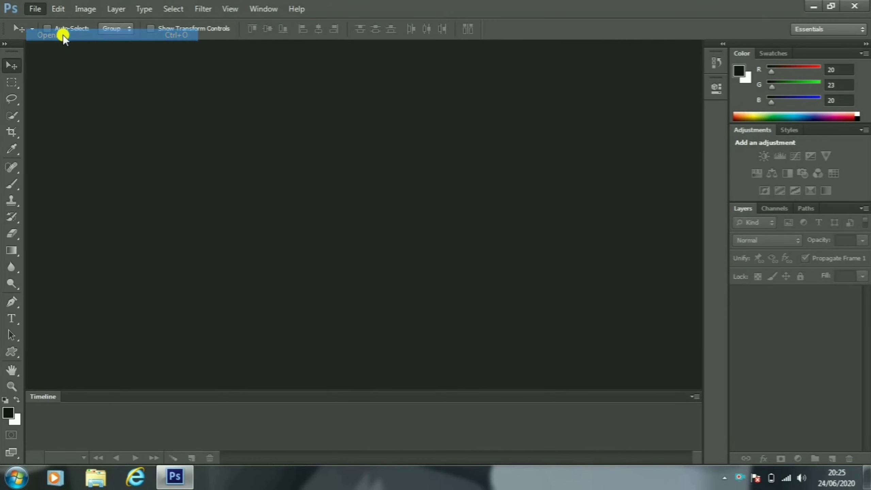
left_click(565, 246)
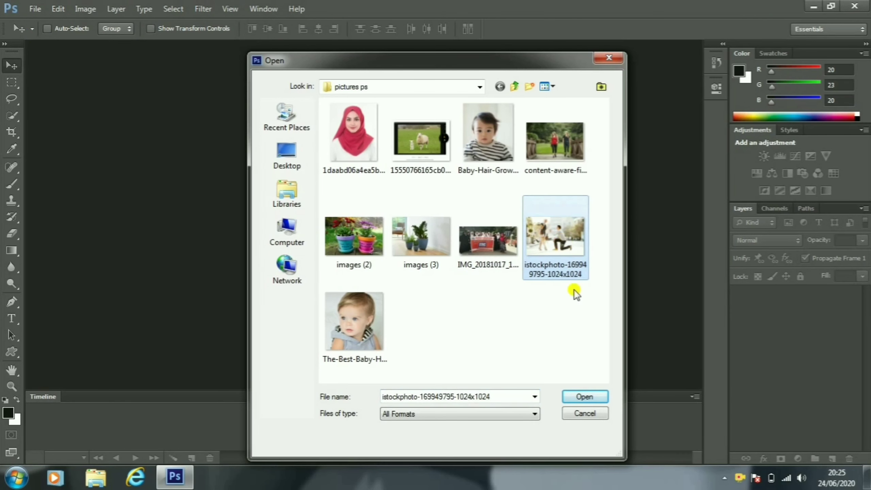
left_click(584, 396)
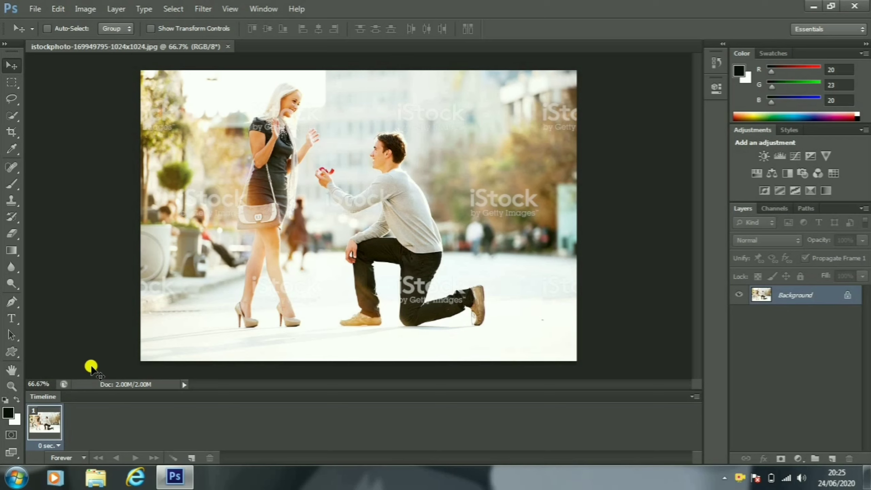
Switch to the Custom Shape tool with the heart shape selected
left_click(11, 353)
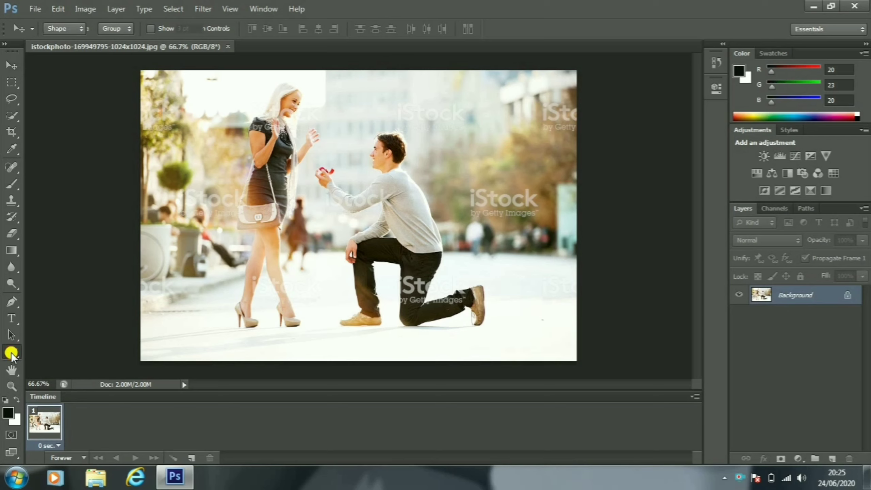
right_click(12, 355)
left_click(81, 410)
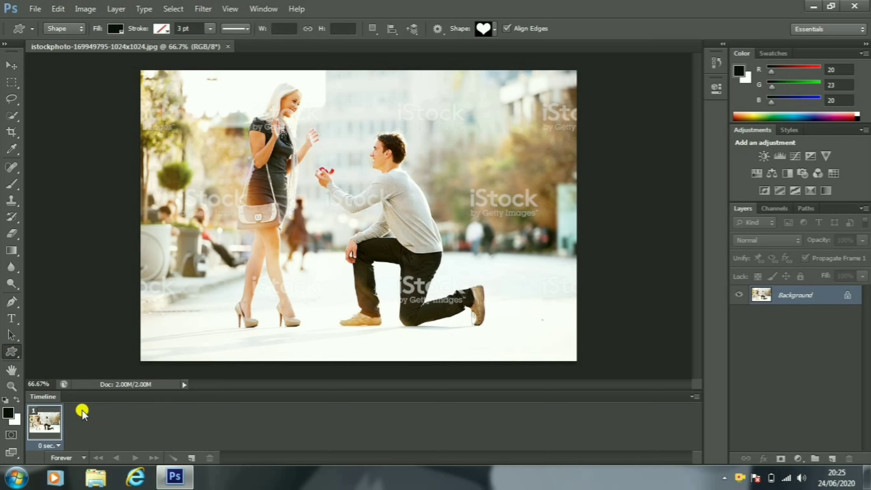
left_click(494, 29)
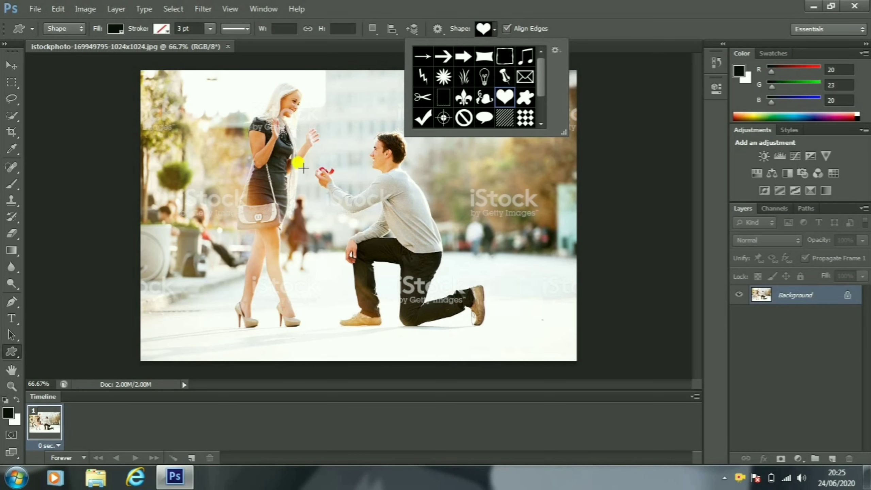
left_click(331, 167)
Draw four increasingly larger hearts rising from the ring toward the woman's head
left_click_drag(331, 169, 321, 157)
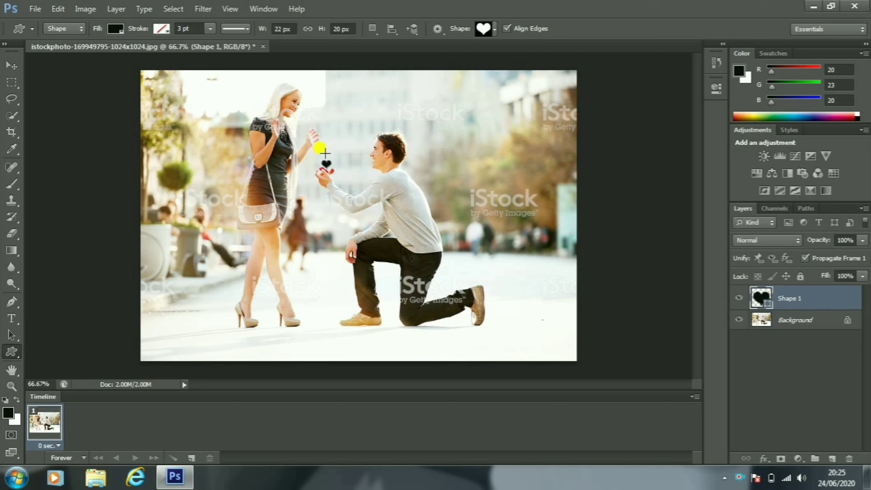
left_click_drag(327, 154, 316, 131)
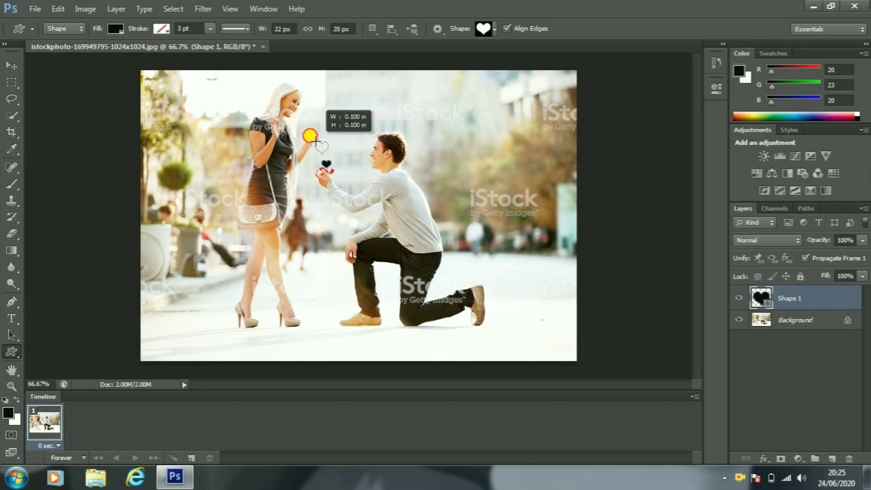
left_click_drag(324, 129, 308, 113)
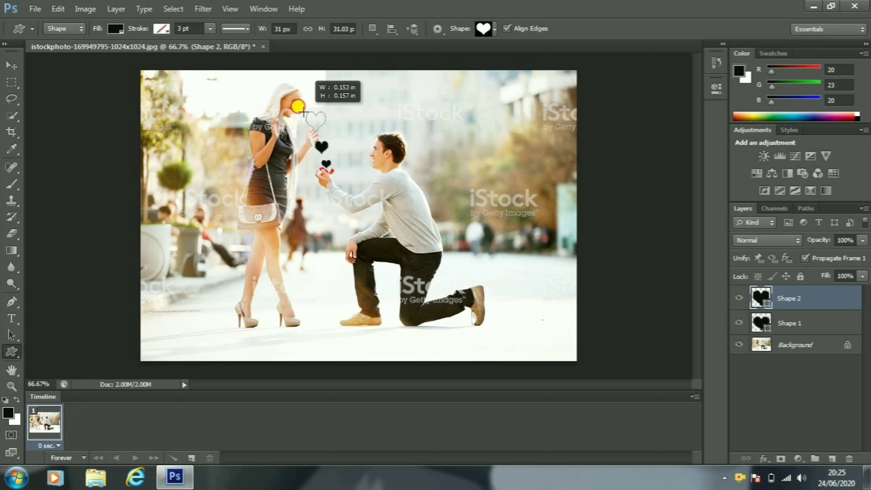
mouse_move(307, 112)
left_mouse_down()
mouse_move(309, 90)
mouse_move(289, 74)
left_mouse_up()
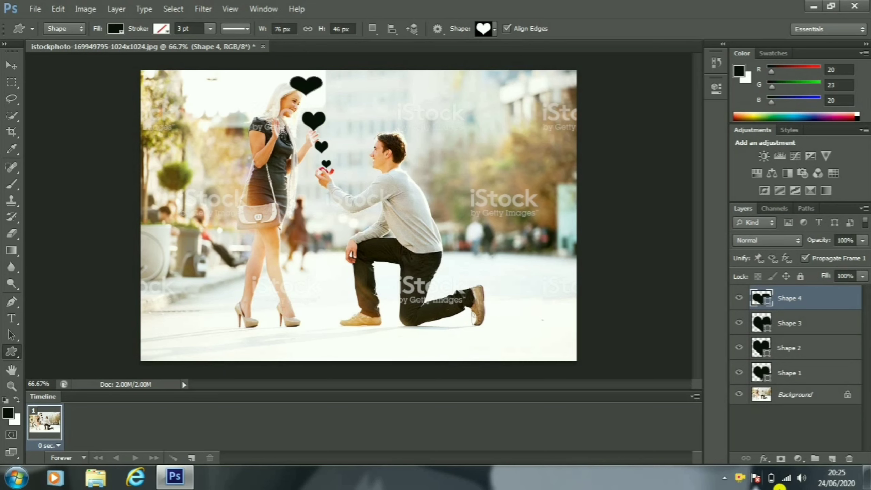
left_click(802, 373)
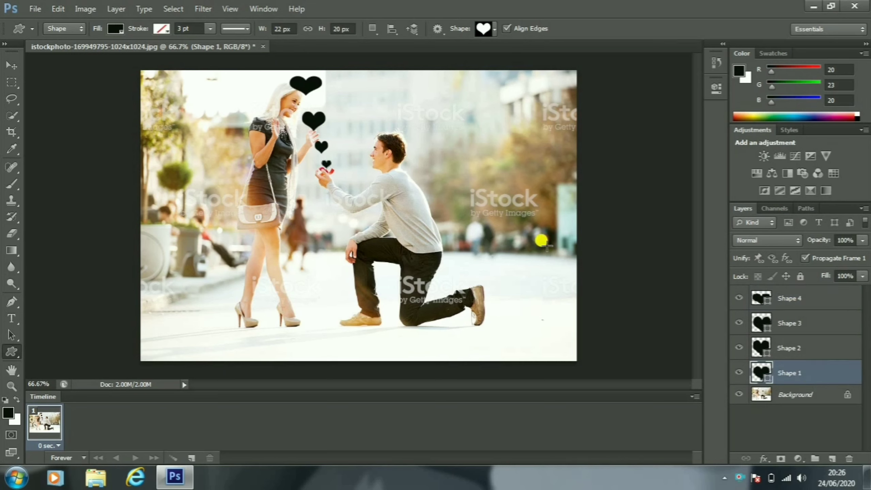
Fill the smallest heart (Shape 1) red and the Shape 2 heart magenta
left_click(105, 28)
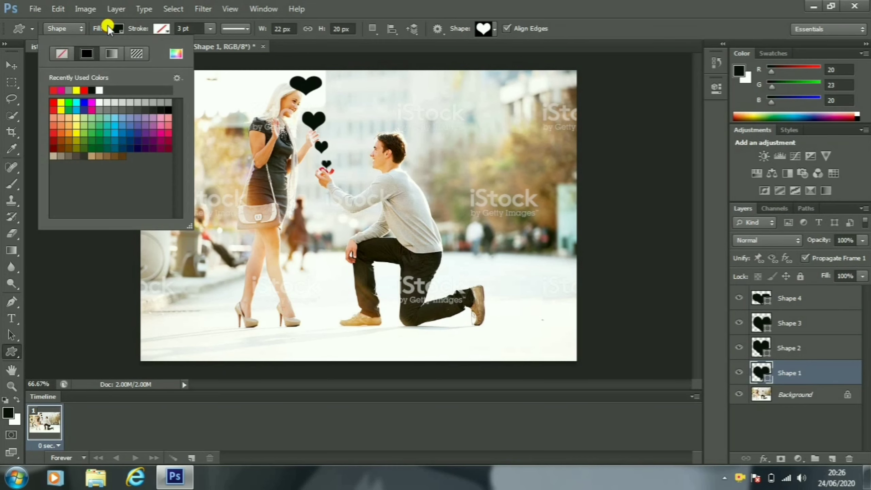
left_click(53, 101)
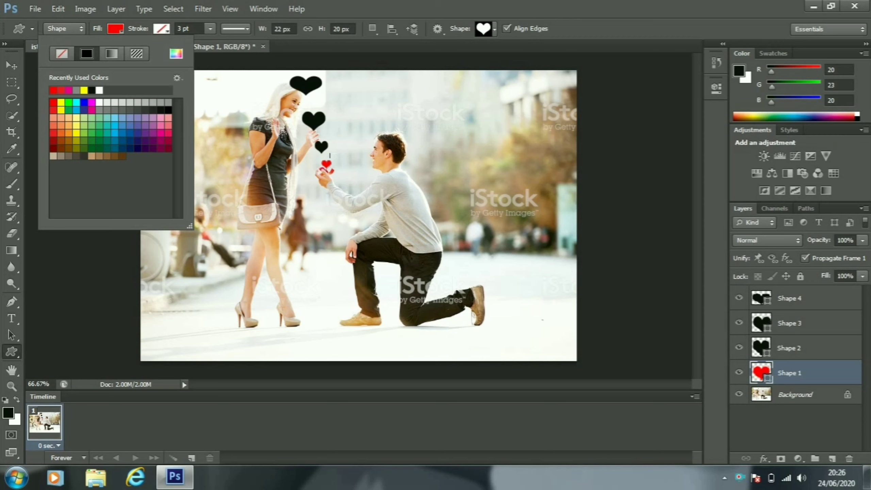
left_click(798, 350)
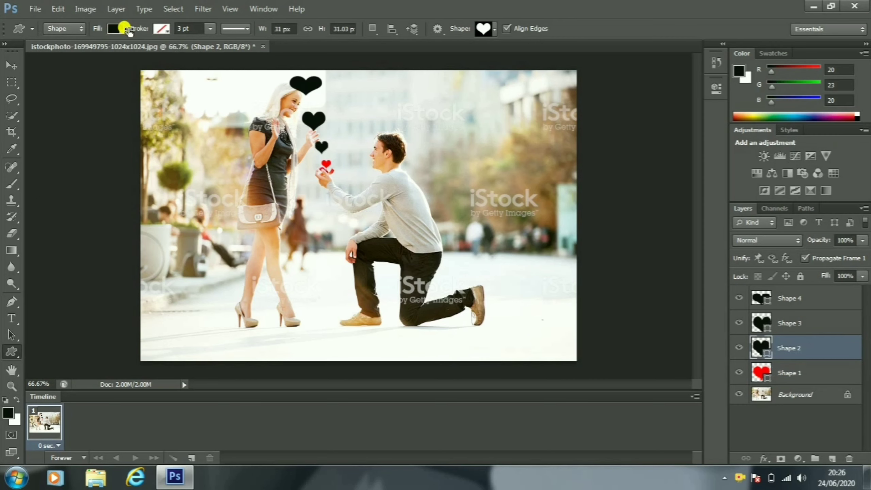
left_click(113, 30)
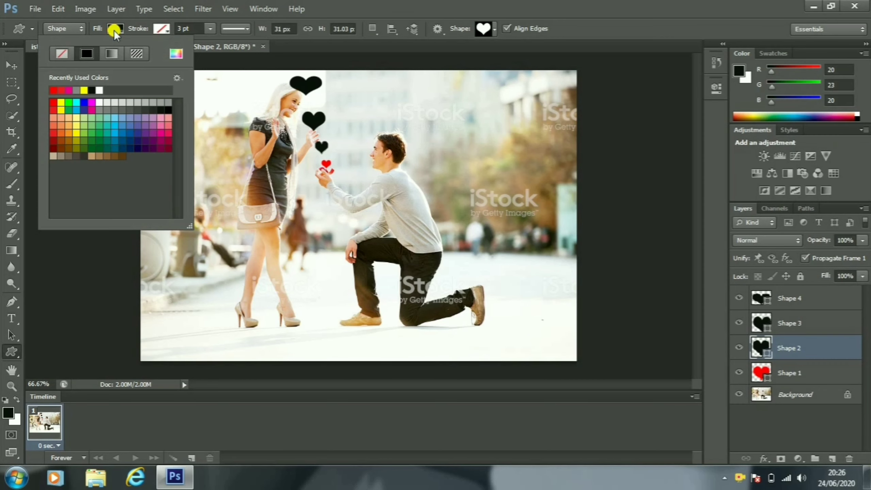
left_click(92, 103)
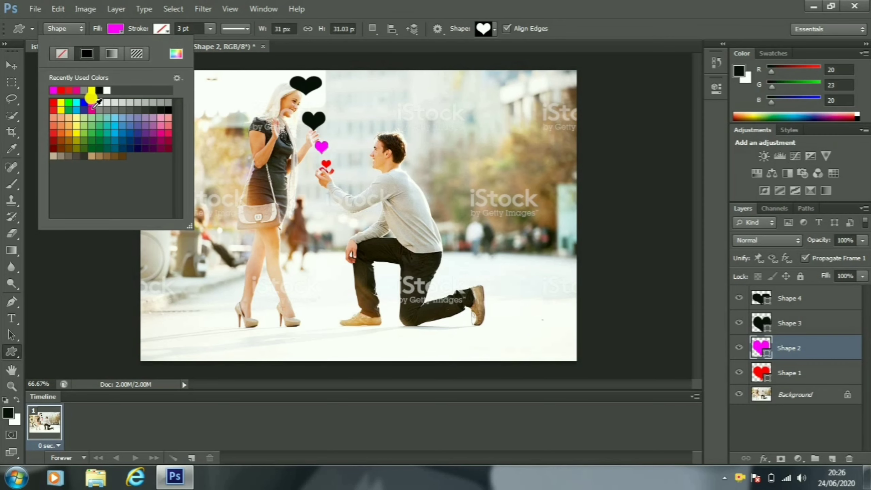
Fill the Shape 3 heart yellow and the top Shape 4 heart red
left_click(799, 325)
left_click(798, 325)
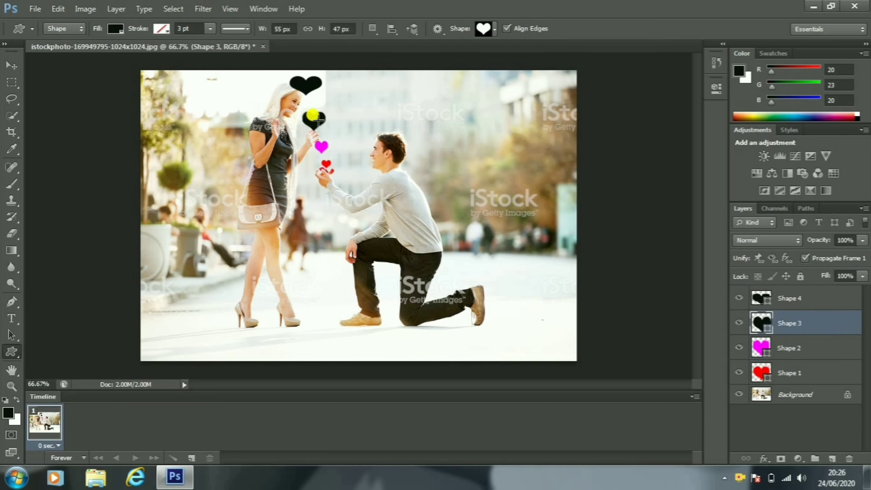
left_click(114, 29)
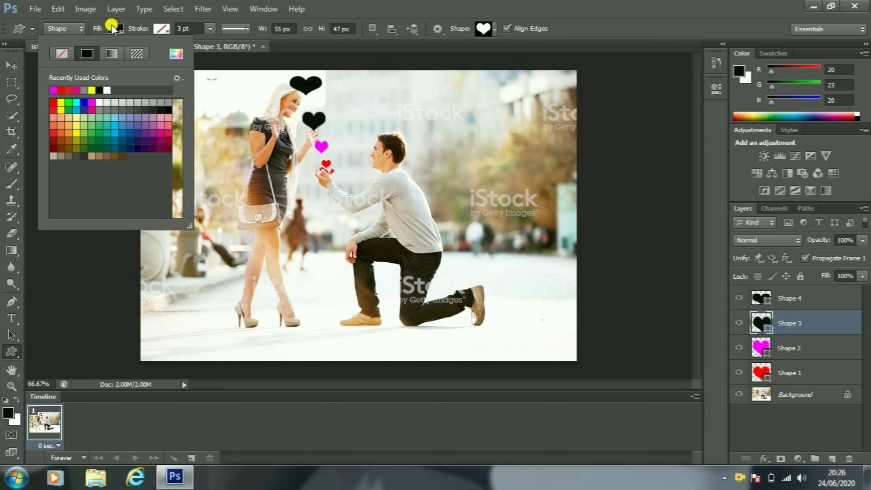
left_click(60, 102)
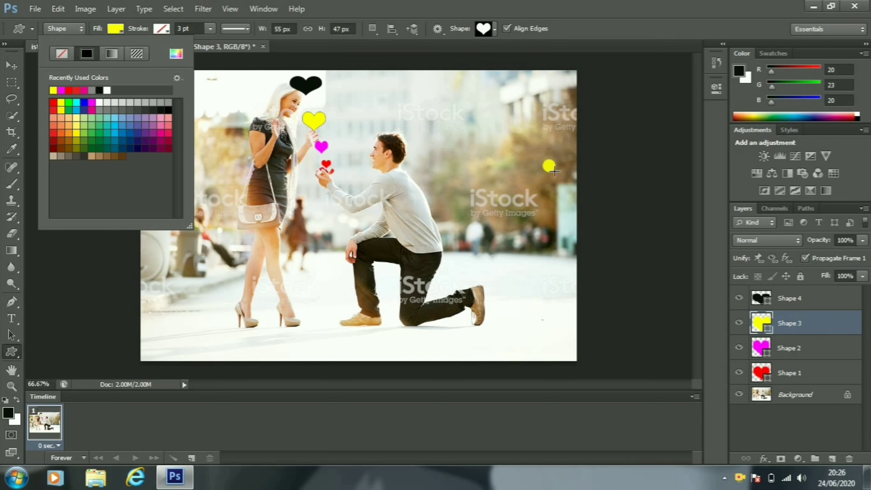
left_click(785, 297)
left_click(785, 298)
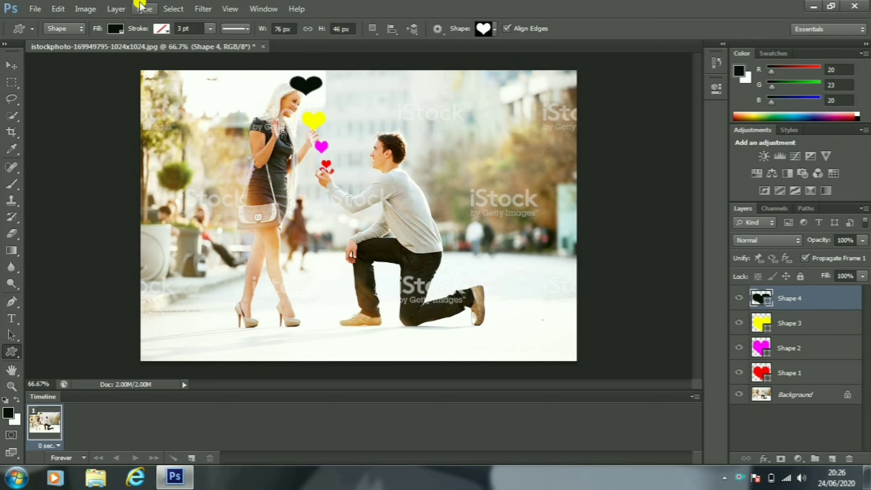
left_click(119, 31)
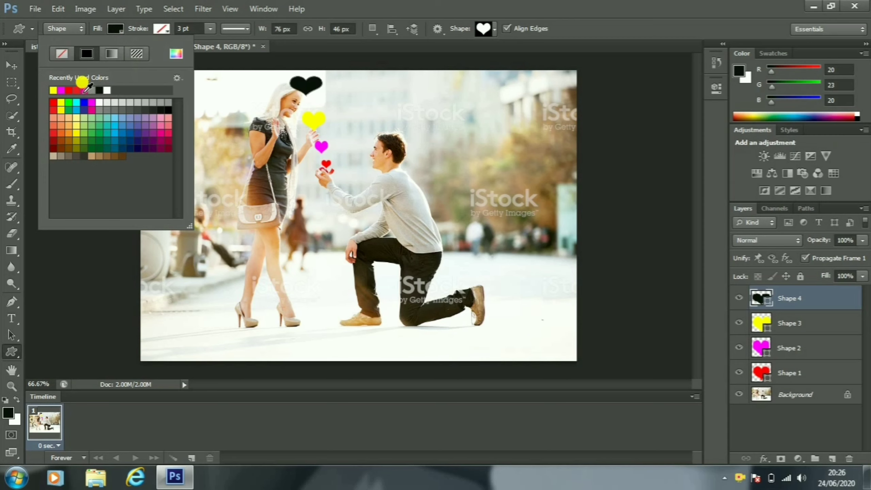
left_click(53, 102)
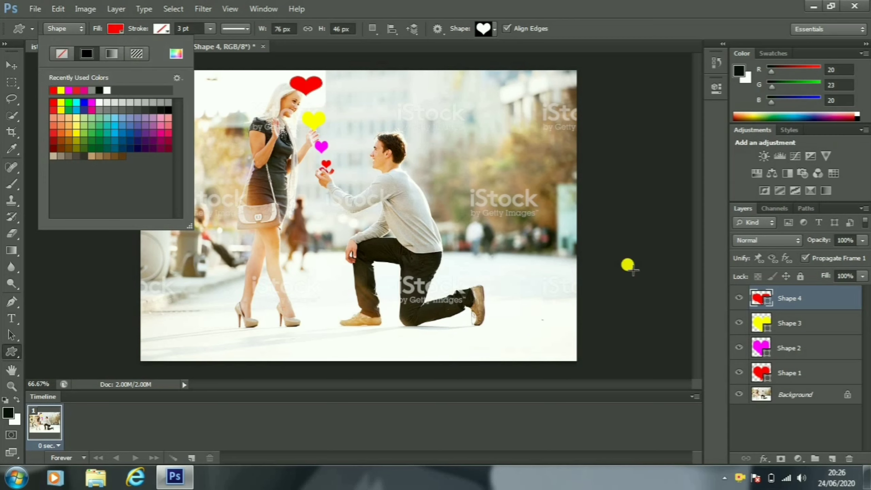
left_click(799, 297)
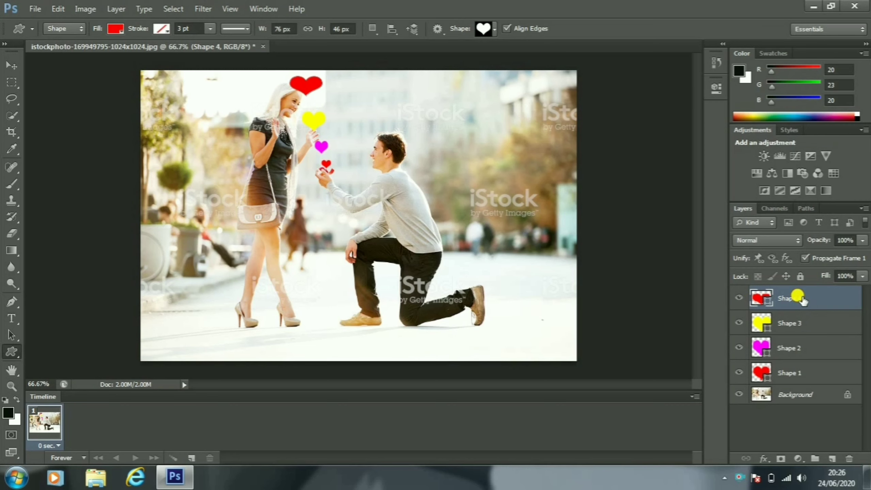
Free-transform the Shape 4 red heart to about 147% width and 165% height
left_click(10, 65)
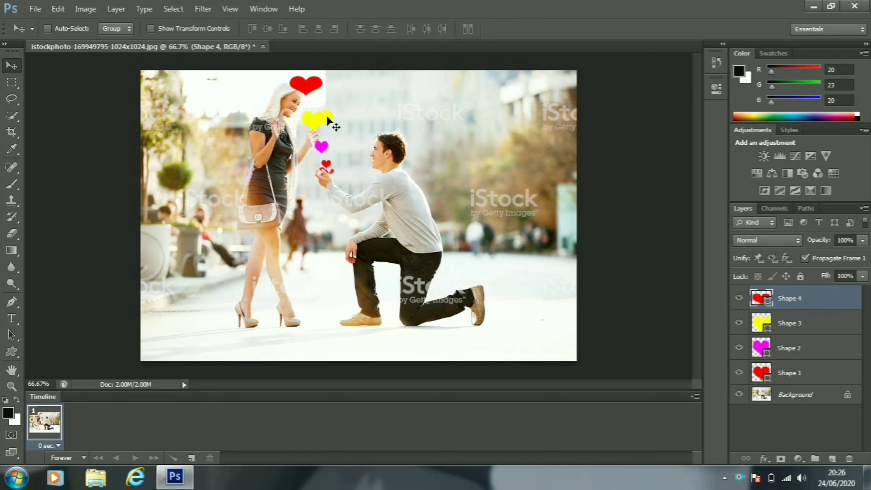
key("ctrl+t")
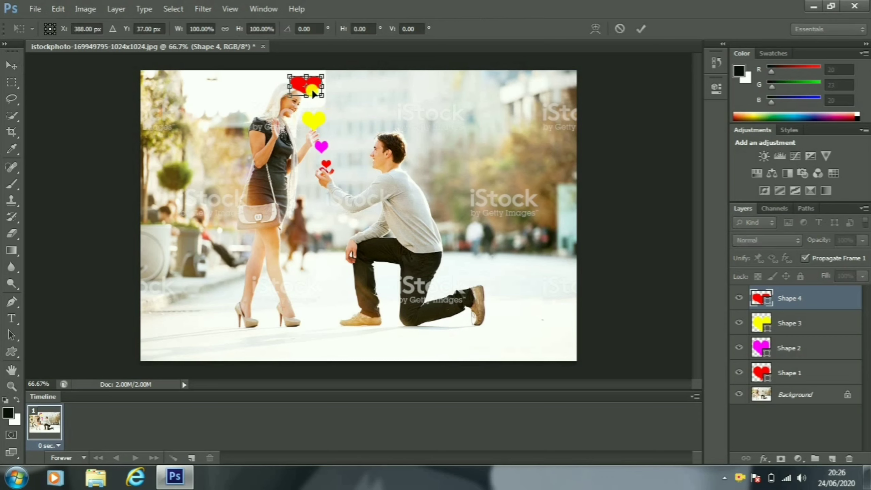
mouse_move(323, 85)
left_mouse_down()
mouse_move(337, 86)
mouse_move(315, 63)
left_mouse_up()
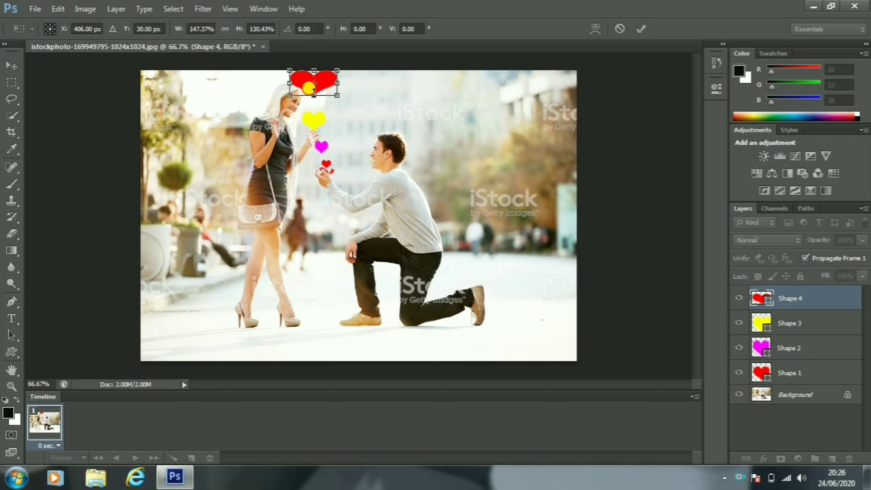
left_click_drag(314, 95, 314, 102)
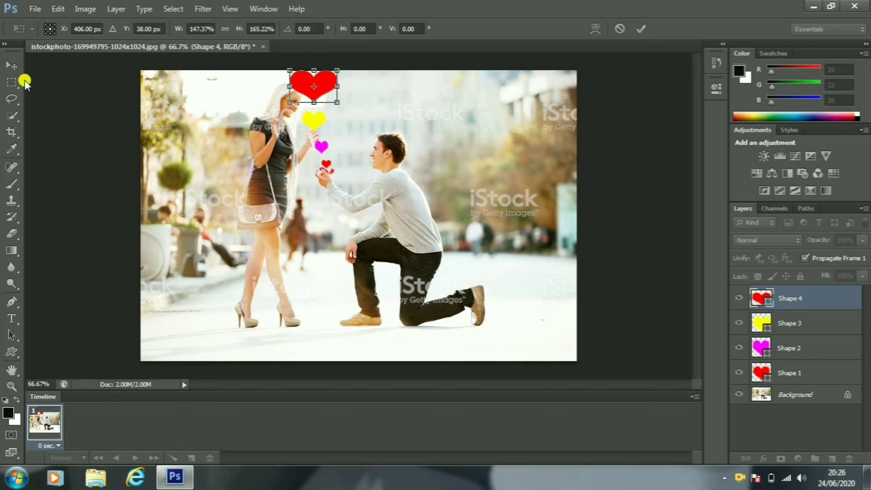
left_click(7, 71)
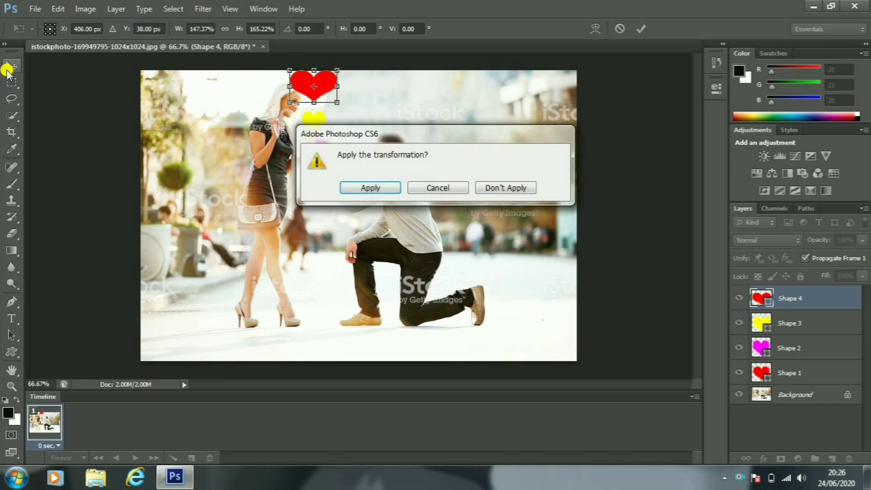
left_click(386, 189)
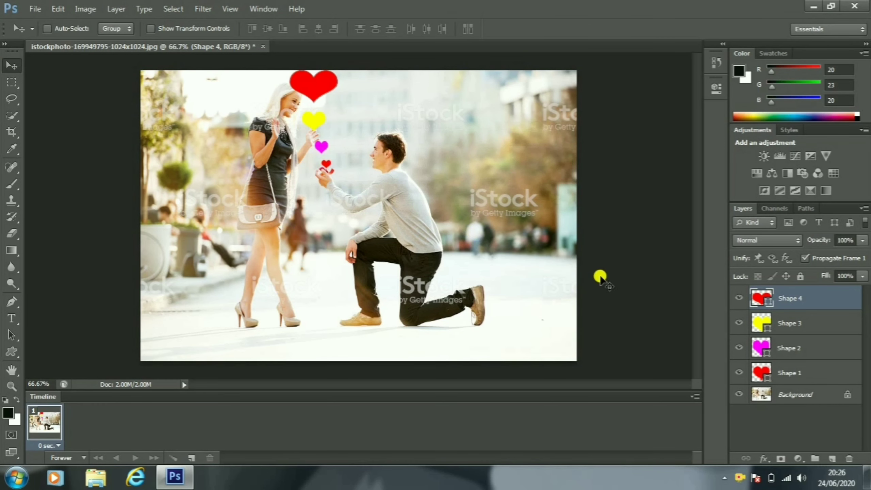
Free-transform the Shape 3 yellow heart to about 151% by 145% and apply it
left_click(802, 323)
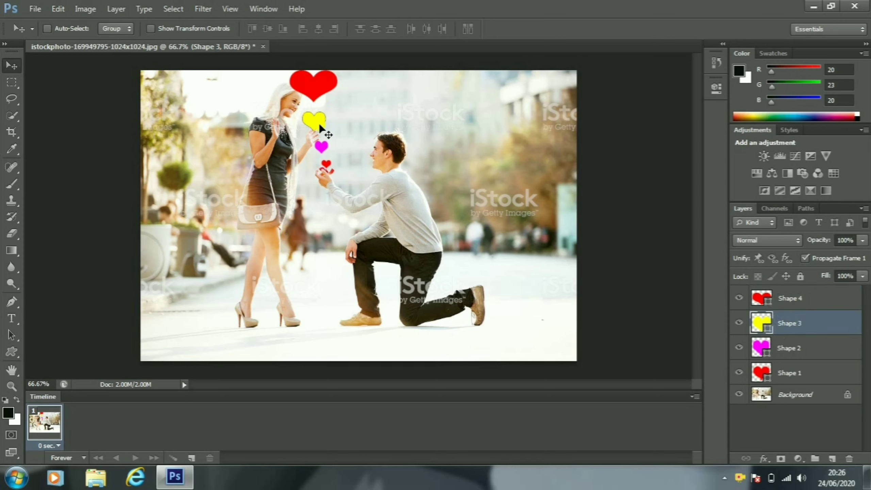
key("ctrl+t")
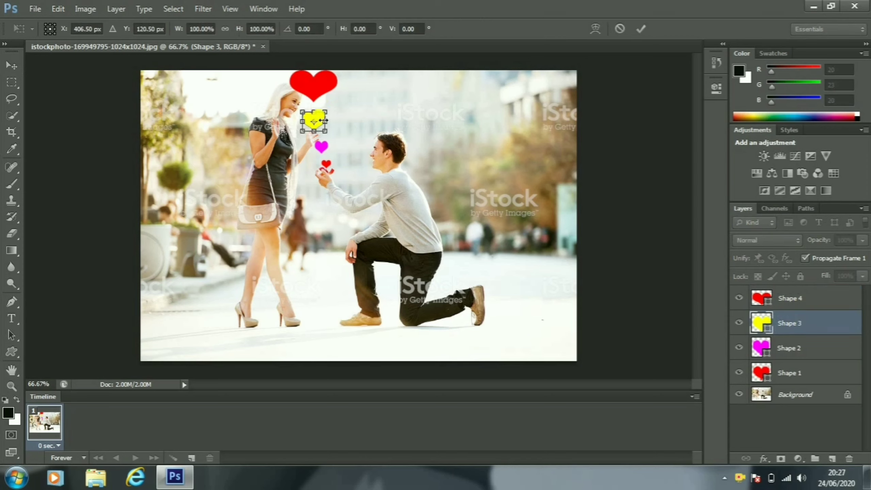
left_click_drag(325, 120, 329, 120)
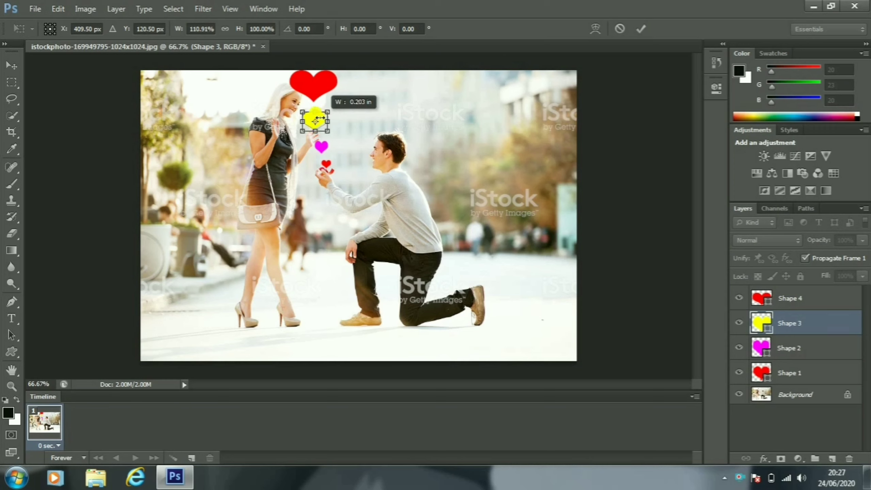
left_click_drag(332, 121, 319, 103)
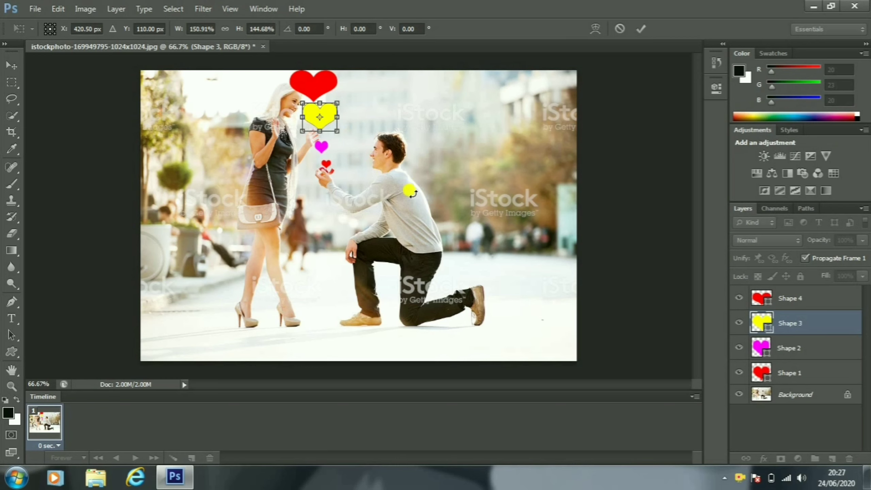
left_click(10, 65)
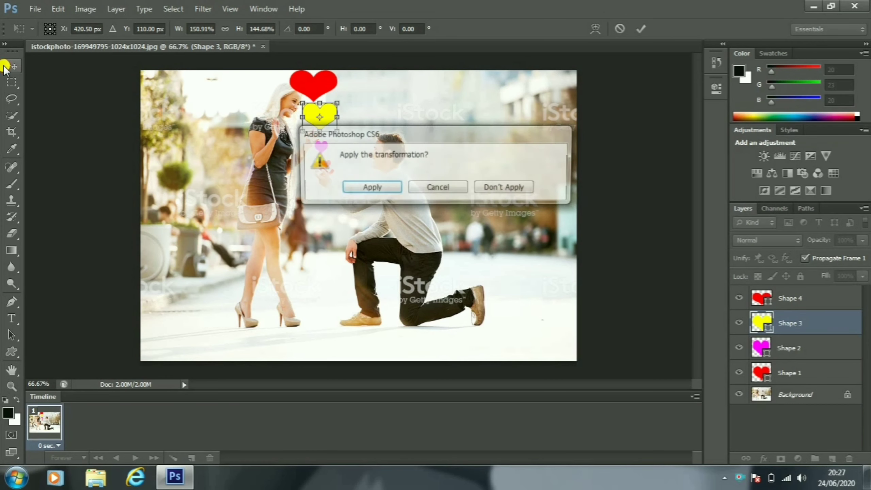
left_click(367, 188)
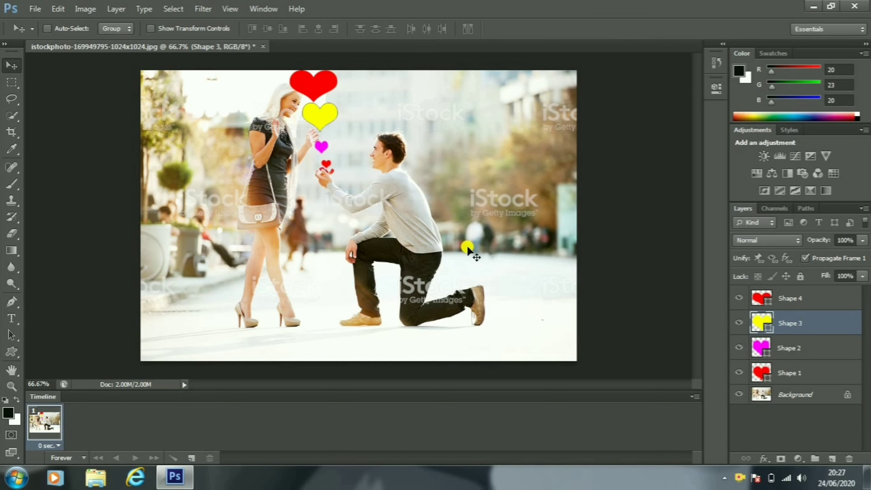
left_click(782, 347)
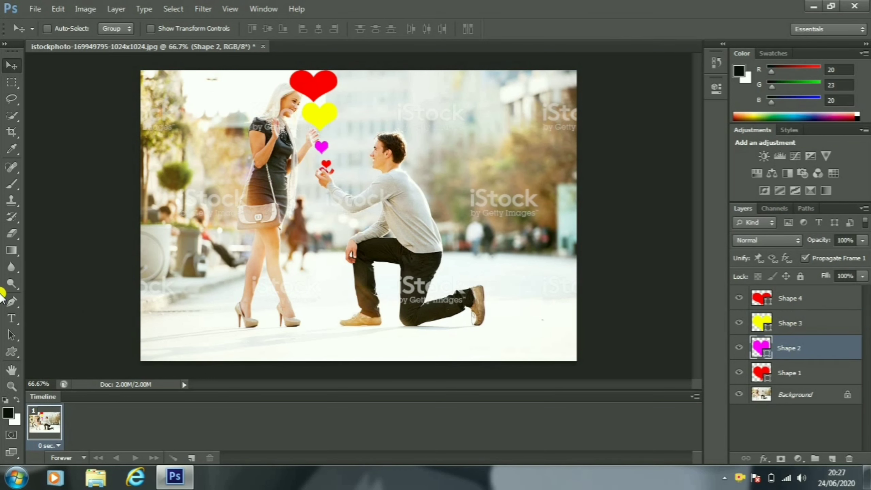
Widen the magenta Shape 2 heart to about 171% and apply the transform
key("ctrl+t")
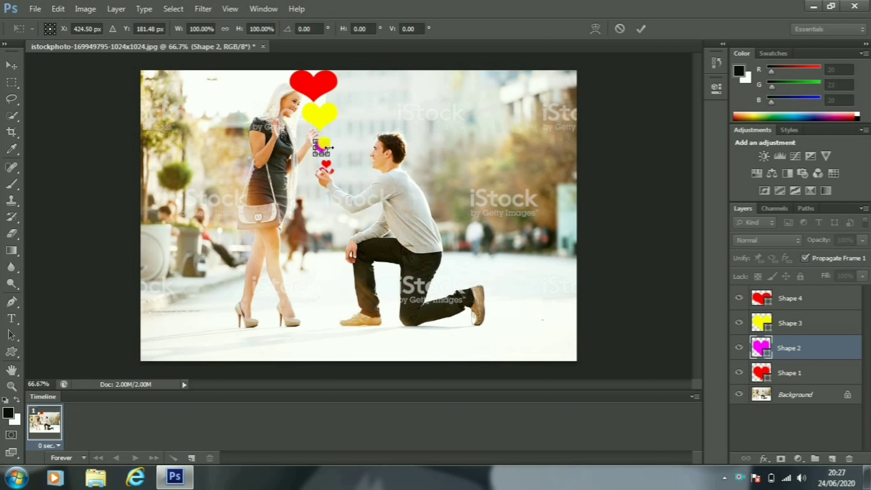
left_click_drag(332, 148, 326, 131)
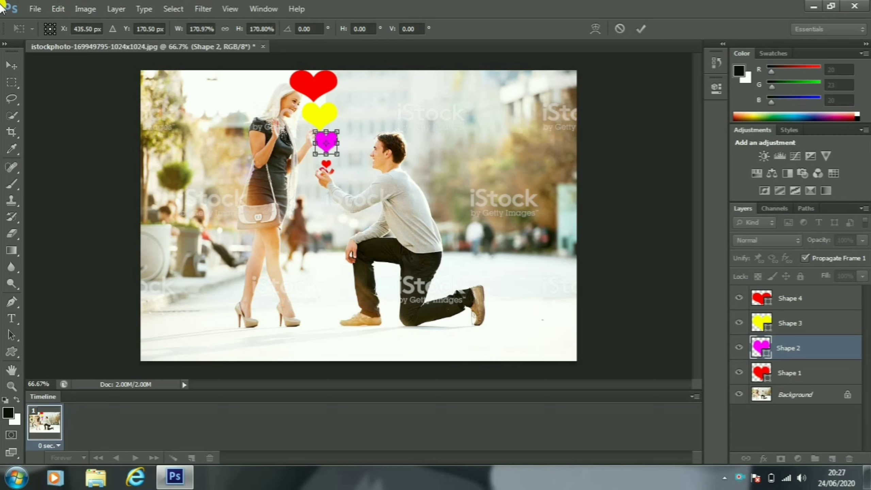
left_click(11, 65)
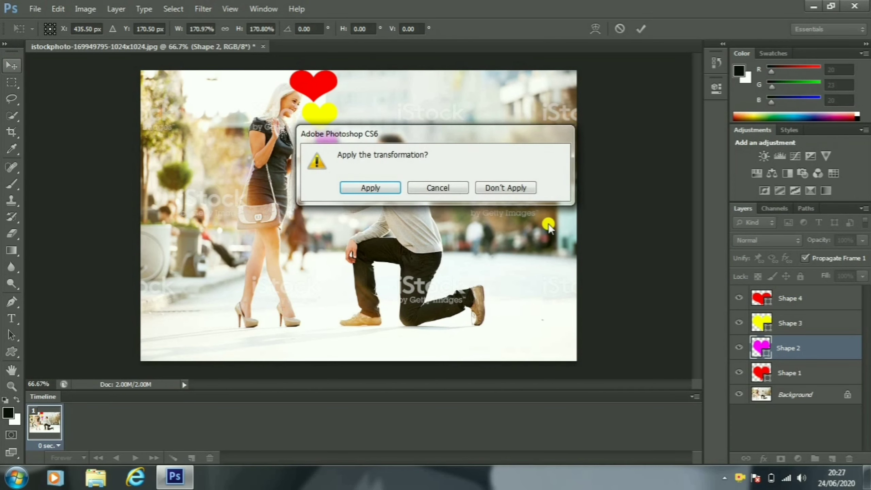
left_click(355, 189)
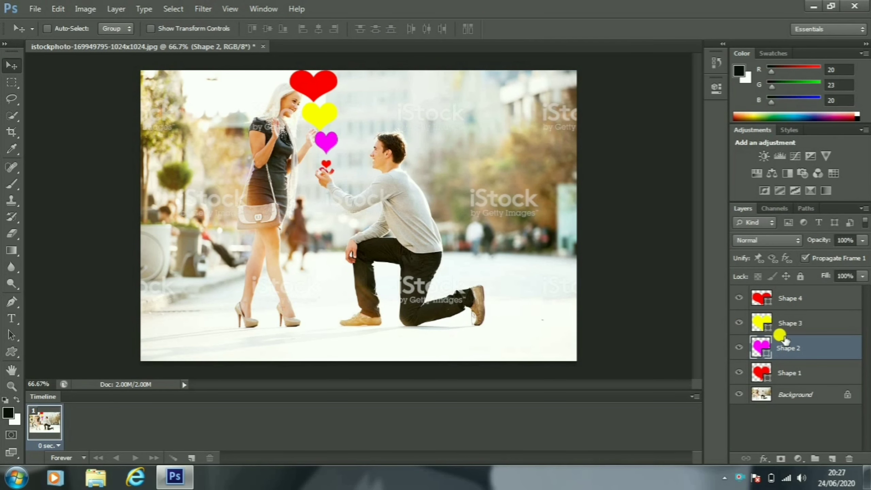
Enlarge the small red heart to about 173% by 170%, nudging it right above the ring
left_click(783, 374)
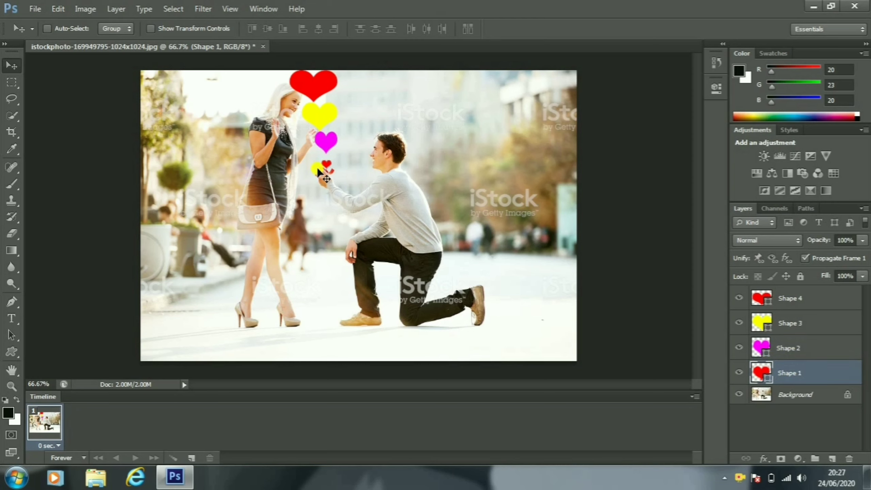
key("ctrl+t")
left_click_drag(316, 165, 318, 167)
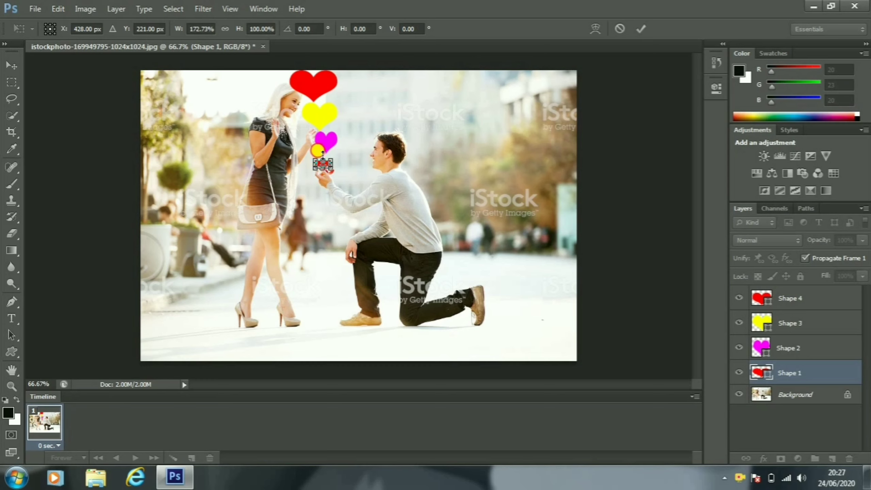
left_click_drag(323, 154, 322, 152)
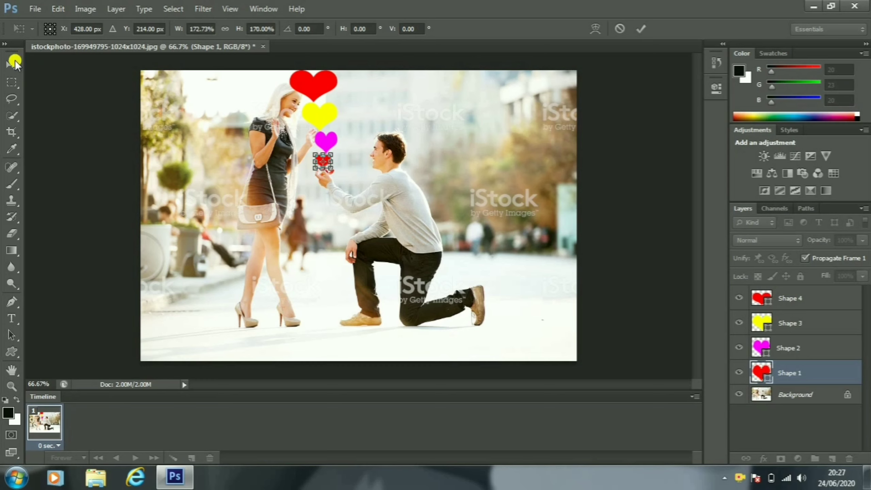
left_click(14, 62)
left_click(380, 188)
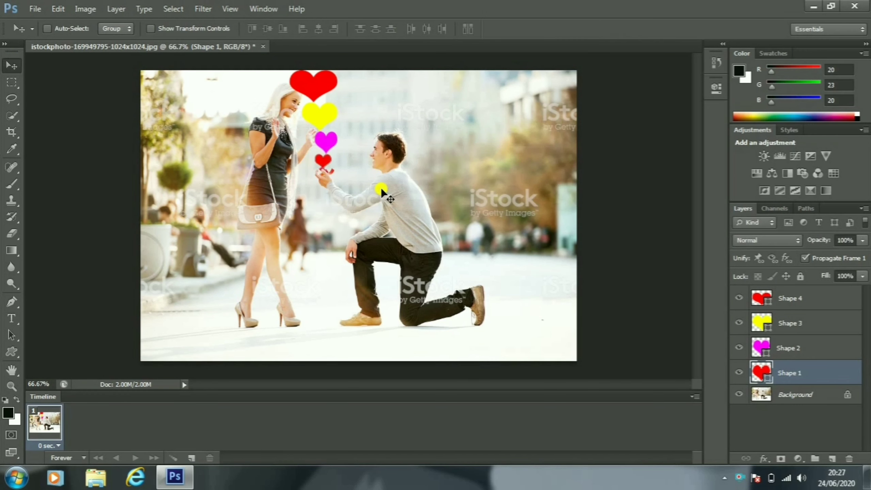
left_click(305, 166)
left_click_drag(322, 163, 332, 170)
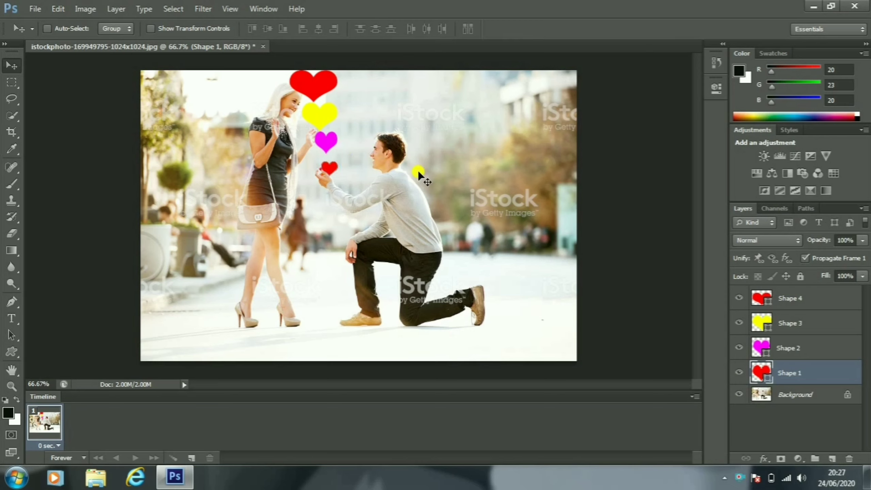
Shift the magenta, yellow and large red hearts right into a neat column above the hand
left_click(788, 349)
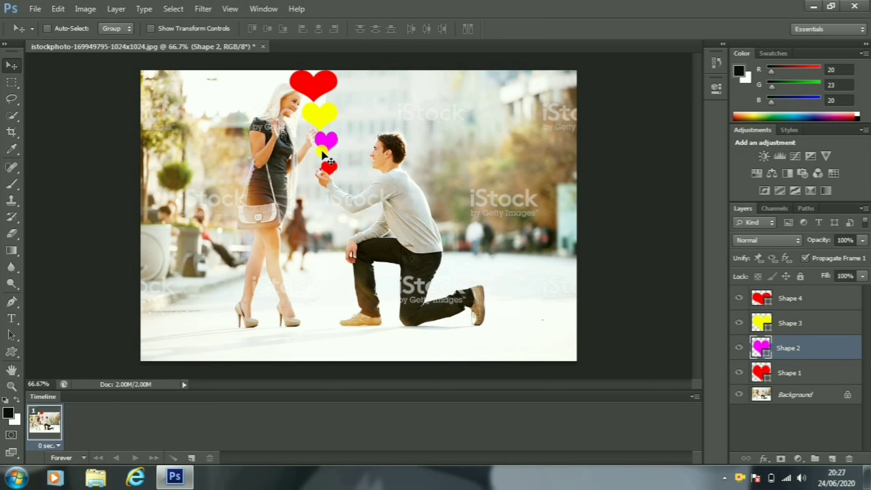
left_click_drag(322, 147, 328, 148)
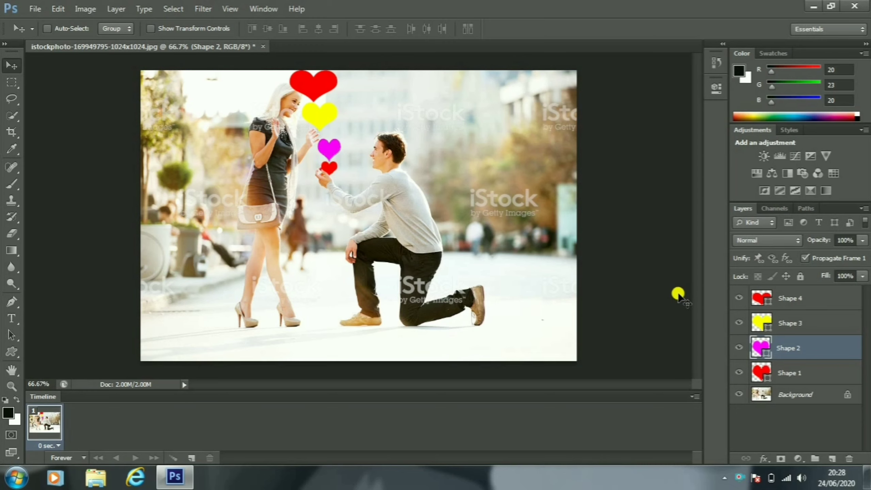
left_click(785, 324)
left_click_drag(307, 120, 316, 128)
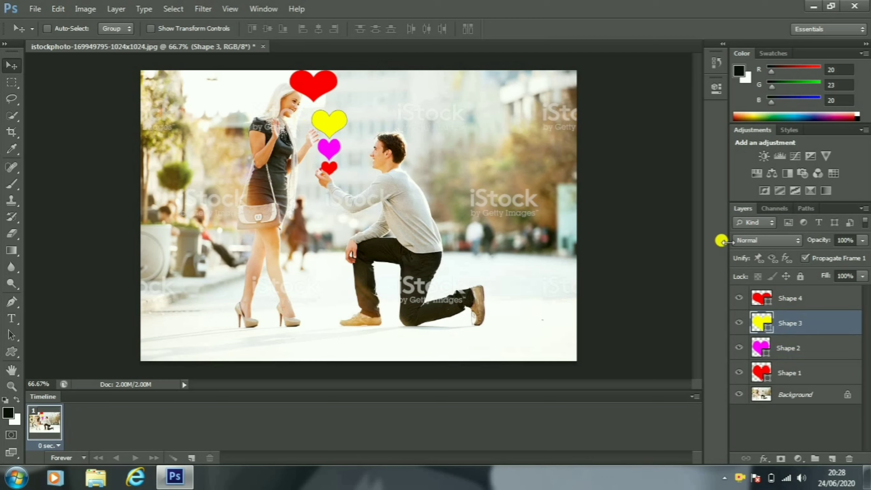
left_click(788, 298)
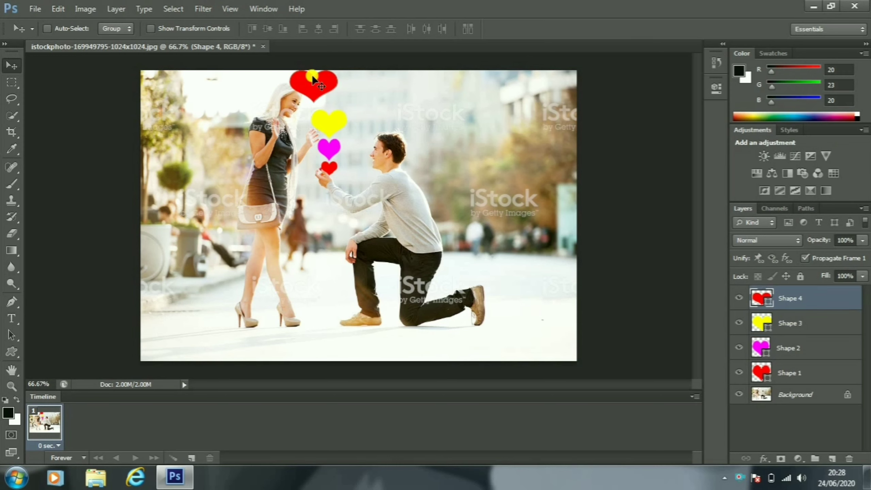
left_click_drag(313, 78, 338, 84)
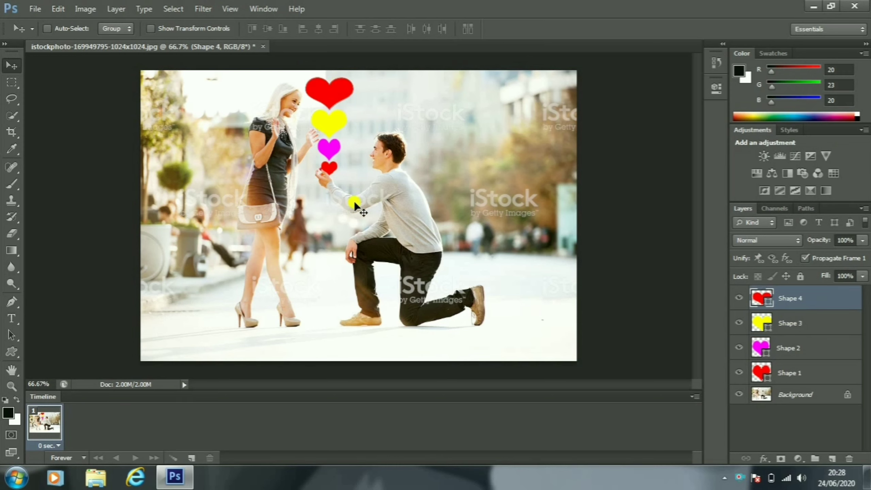
Duplicate the first Timeline frame to make seven frames, then reselect frame 1
left_click(191, 457)
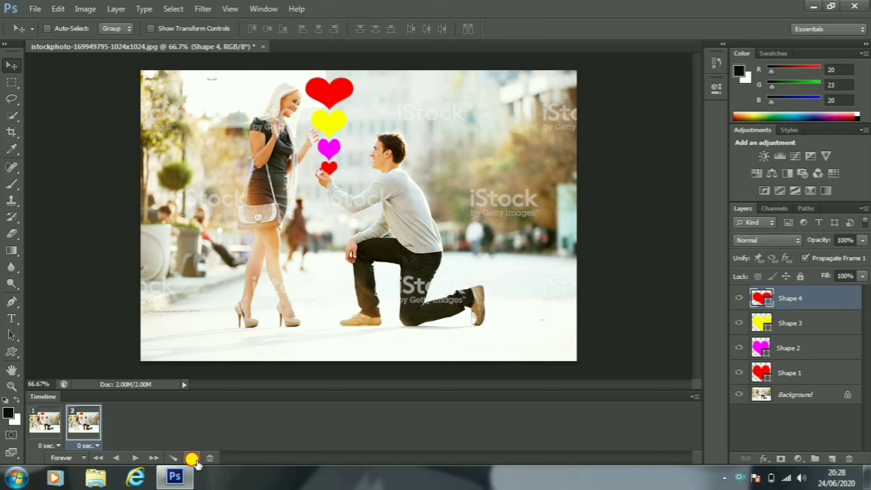
left_click(192, 458)
left_click(191, 457)
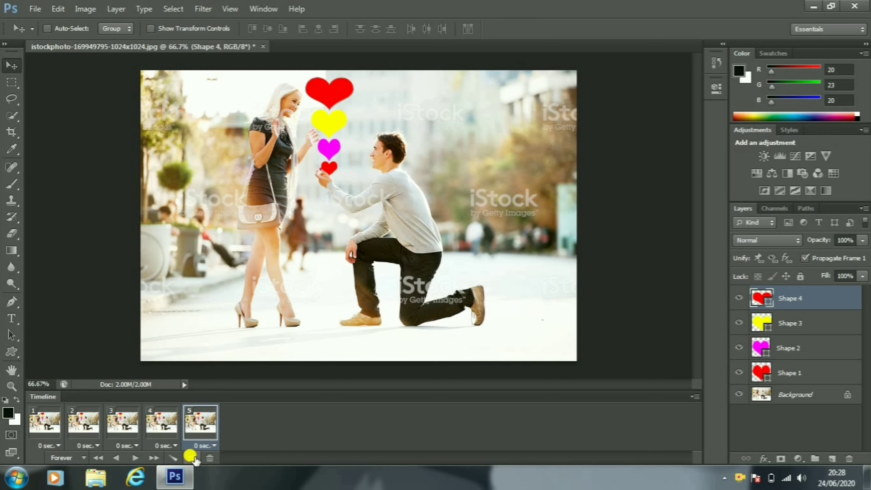
left_click(191, 458)
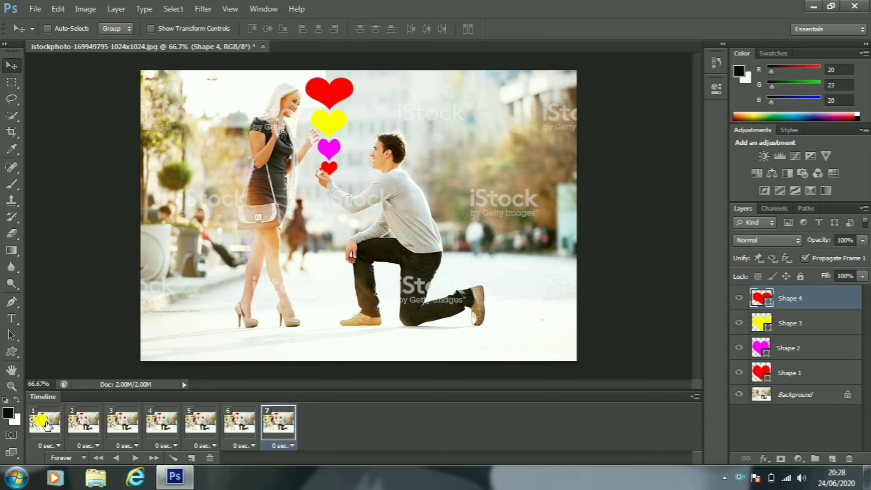
left_click(51, 423)
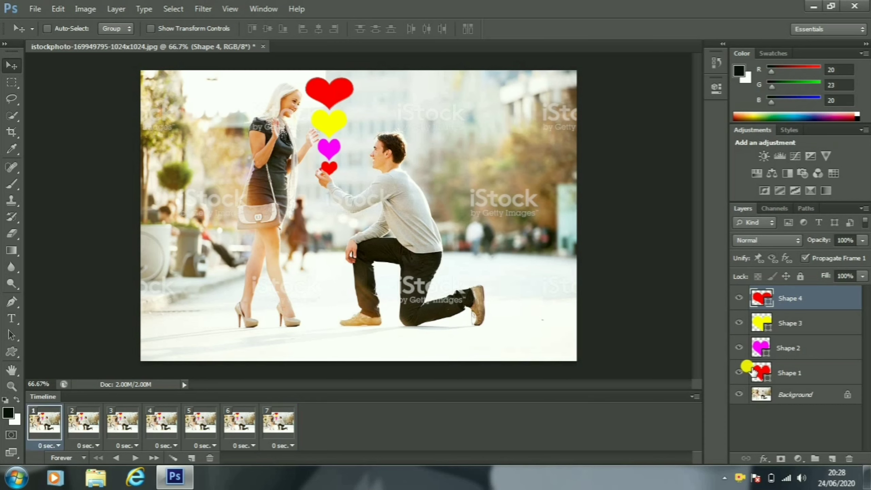
Hide all four hearts in frame 1
left_click(739, 373)
left_click(739, 348)
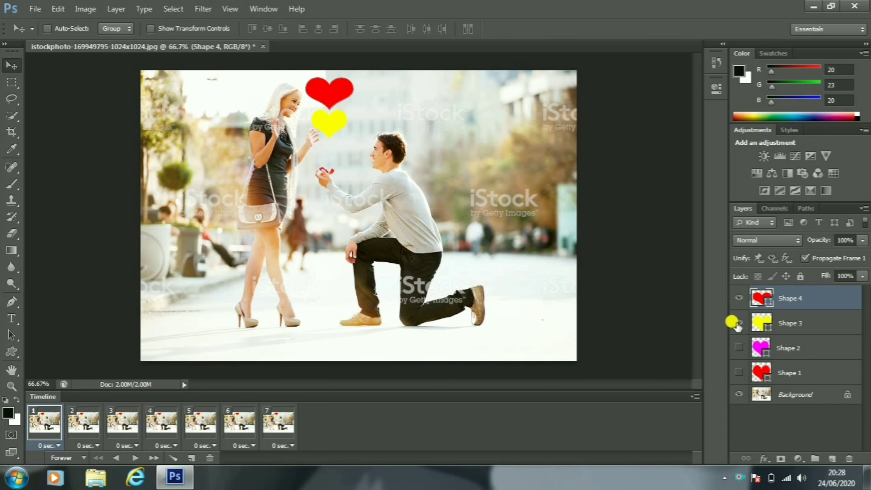
left_click(738, 323)
left_click(737, 298)
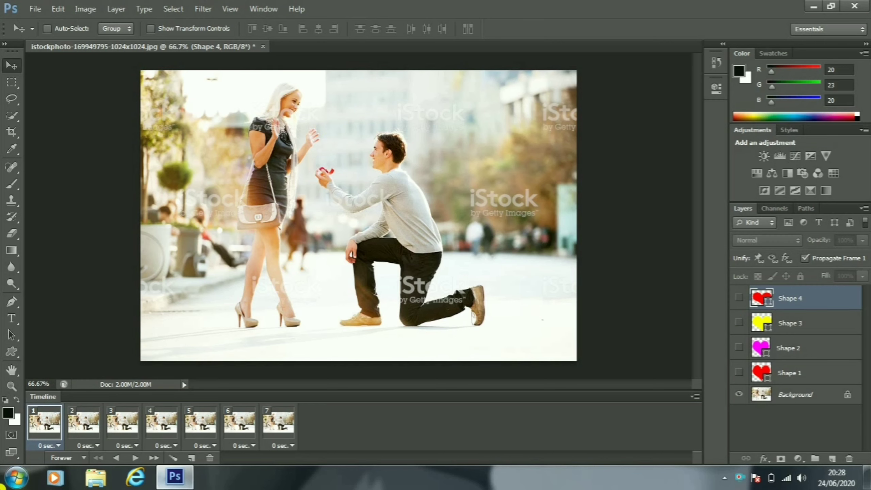
left_click(84, 417)
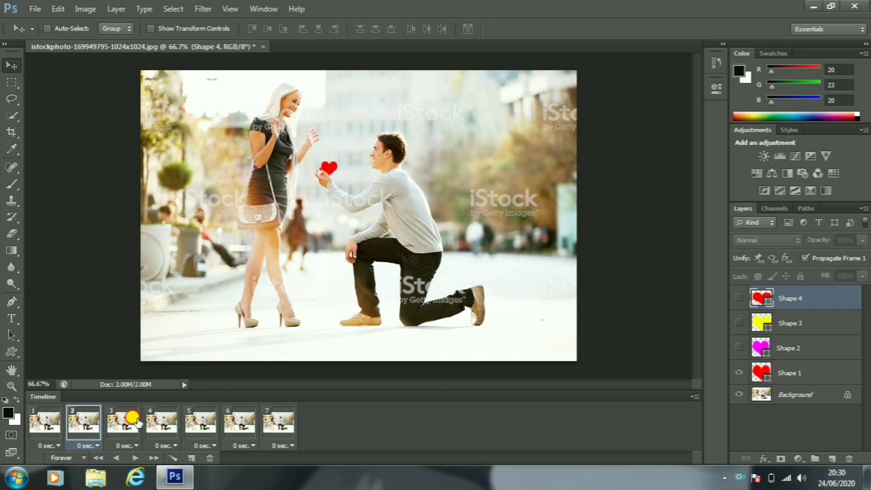
Show two hearts in frame 3 and three hearts in frame 4
left_click(137, 422)
left_click(738, 372)
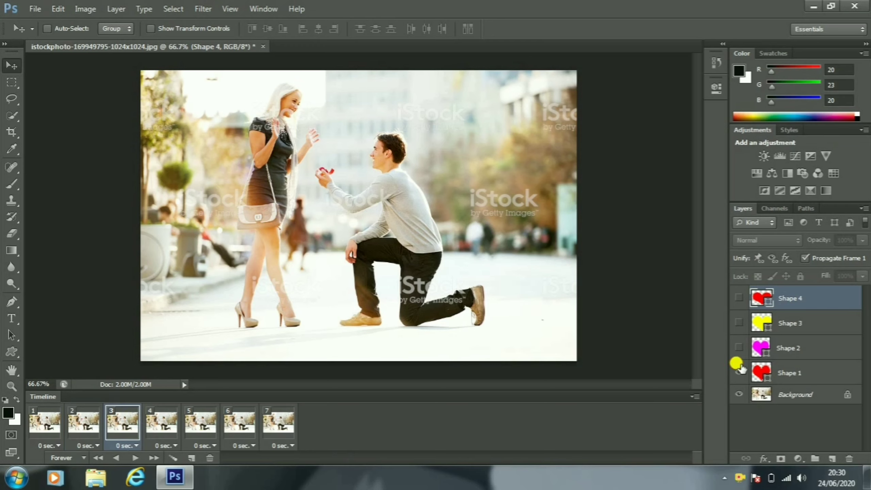
left_click(738, 371)
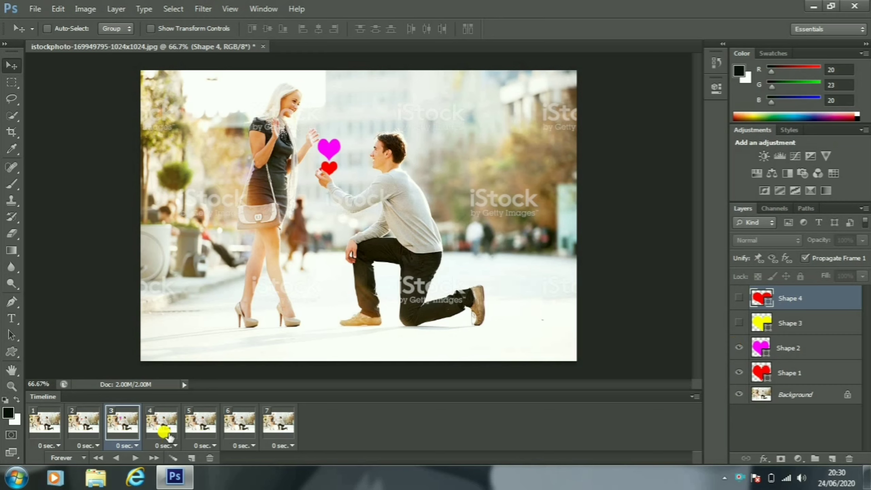
left_click(170, 435)
left_click(738, 372)
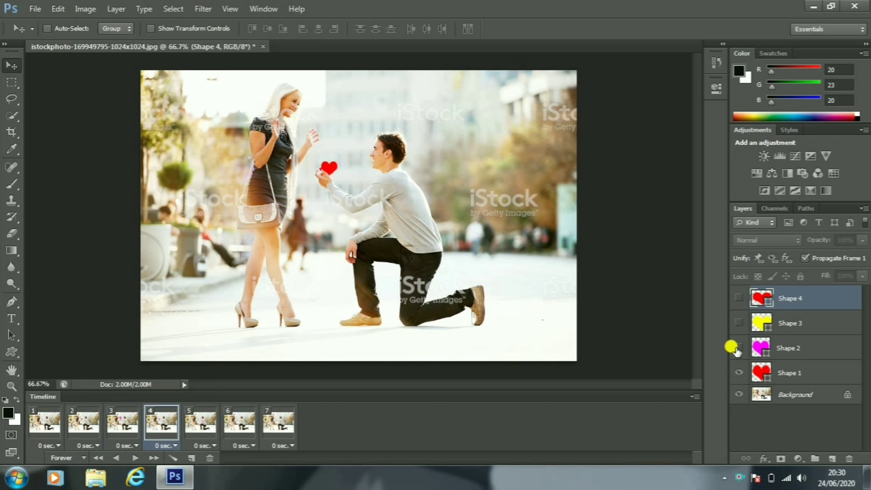
left_click(738, 348)
left_click(738, 323)
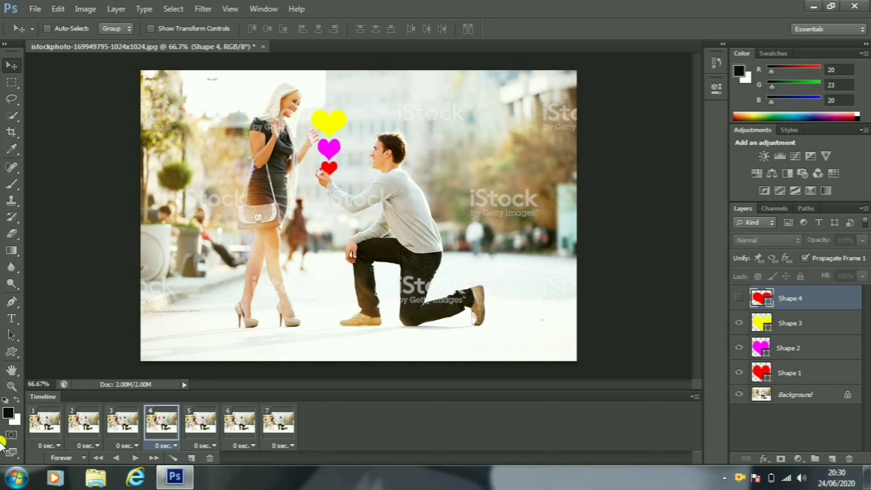
Show all four hearts in frame 5
left_click(207, 429)
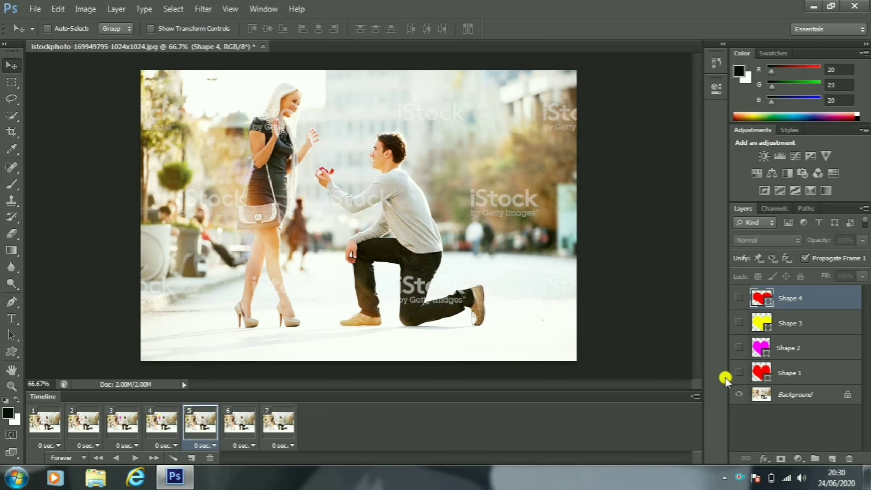
left_click(738, 372)
left_click(737, 348)
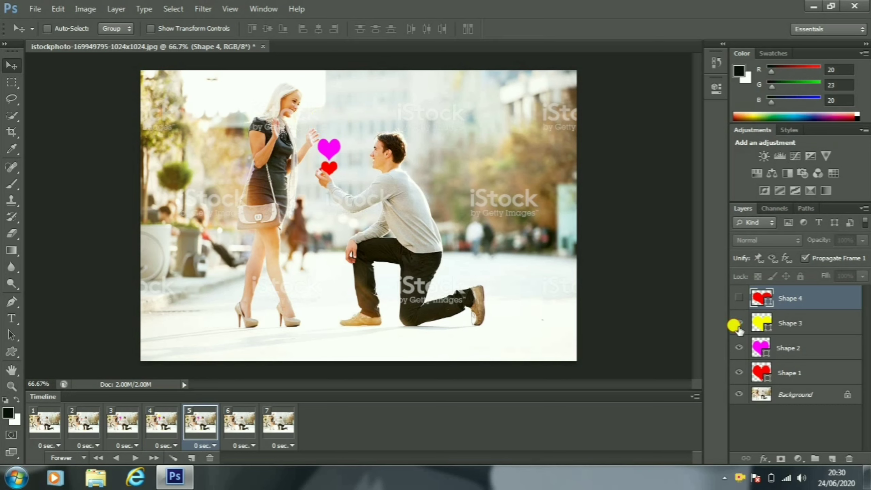
left_click(737, 322)
left_click(738, 298)
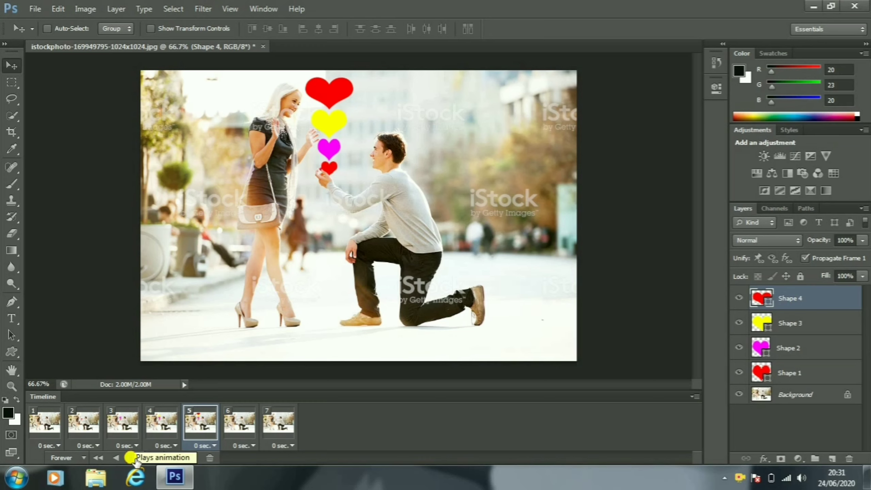
Play the Timeline animation to watch the hearts appear frame by frame
left_click(130, 457)
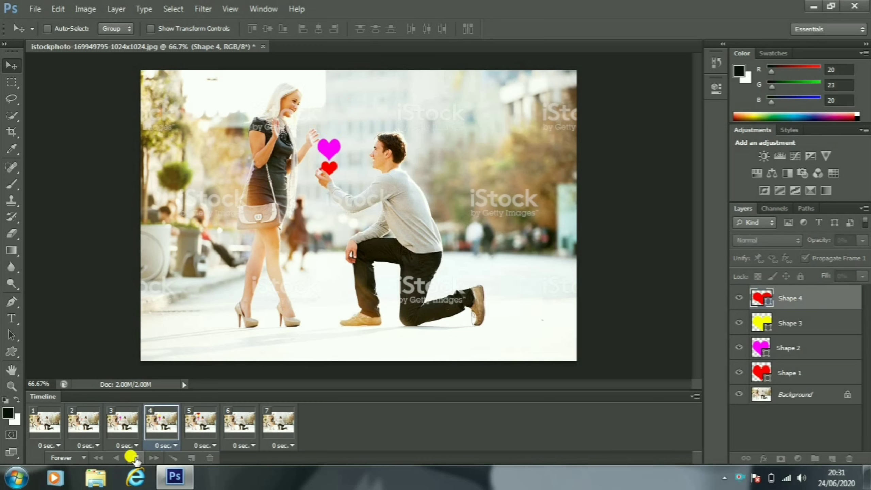